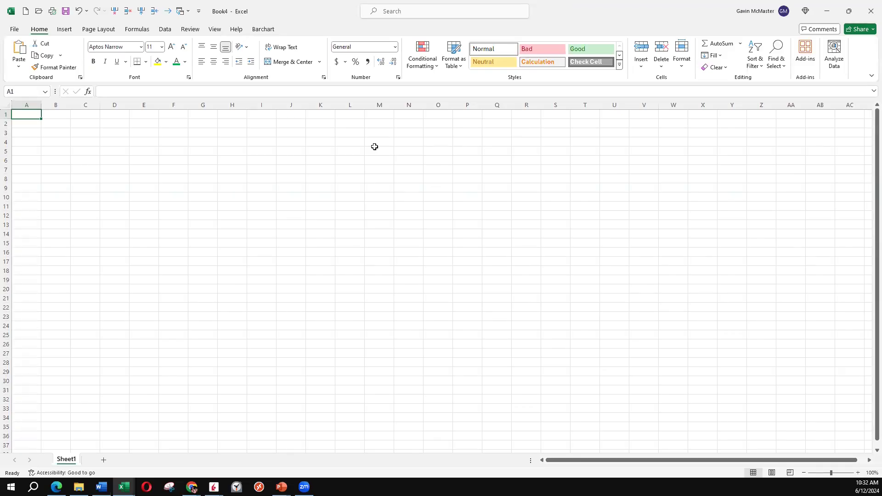
# - Insert a Barchart total gamma levels chart for SPY, limited to the 6/21/2024 expiration
pyautogui.click(262, 29)
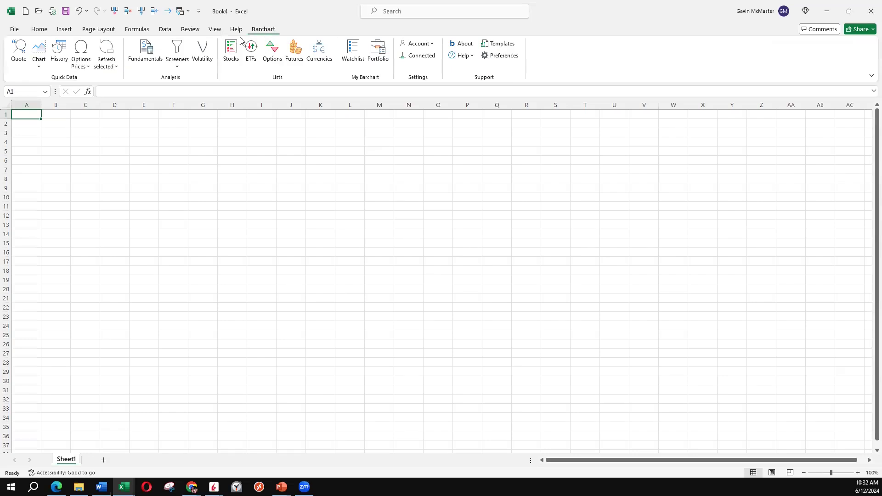
pyautogui.click(202, 54)
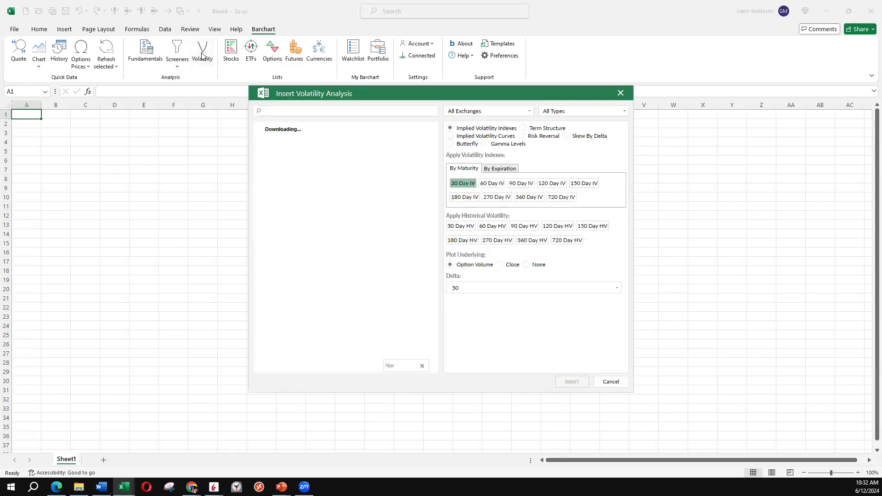
pyautogui.write('s')
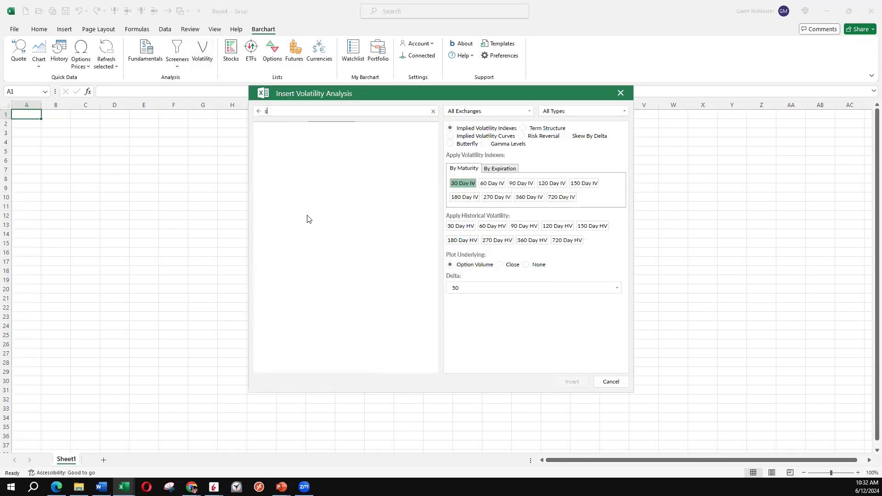
pyautogui.write('py')
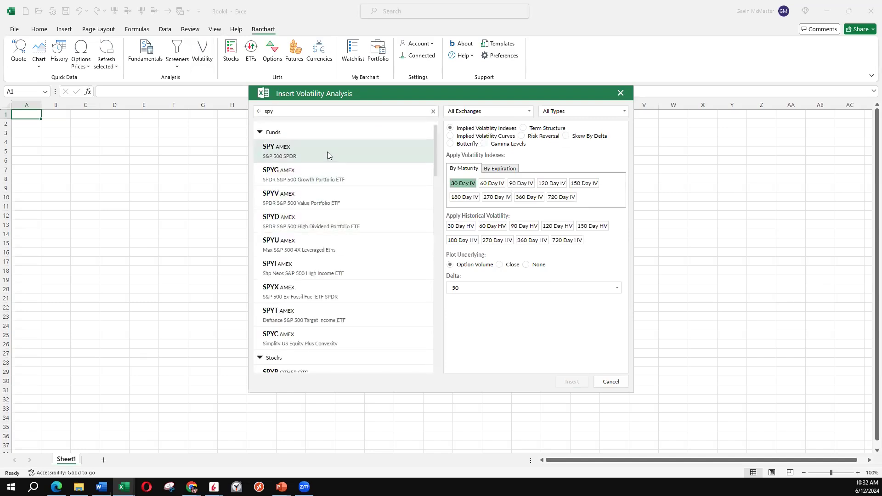
pyautogui.click(327, 151)
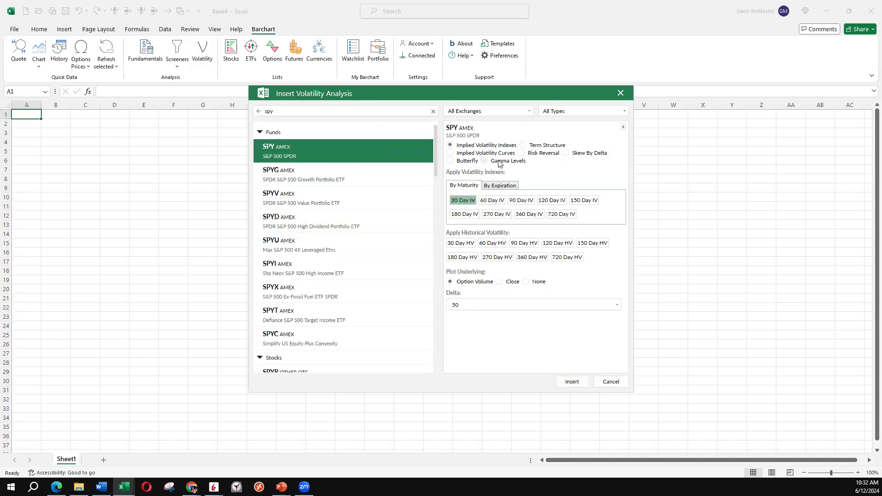
pyautogui.click(498, 161)
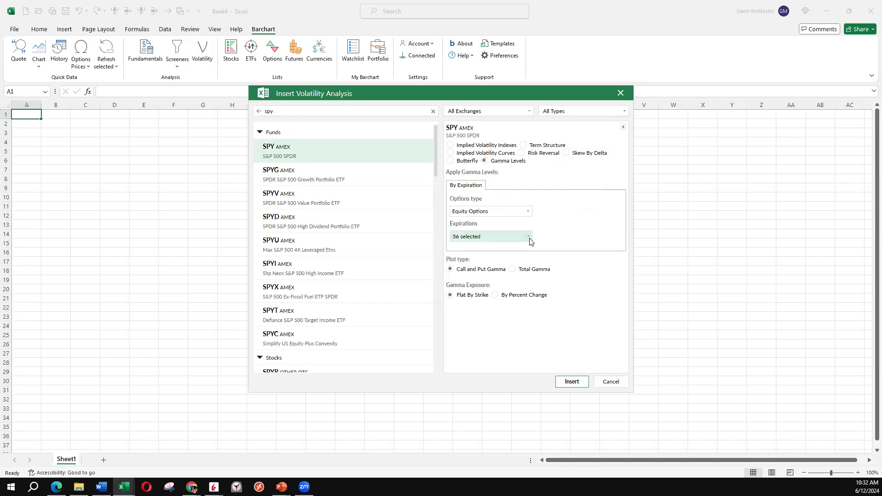
pyautogui.click(529, 237)
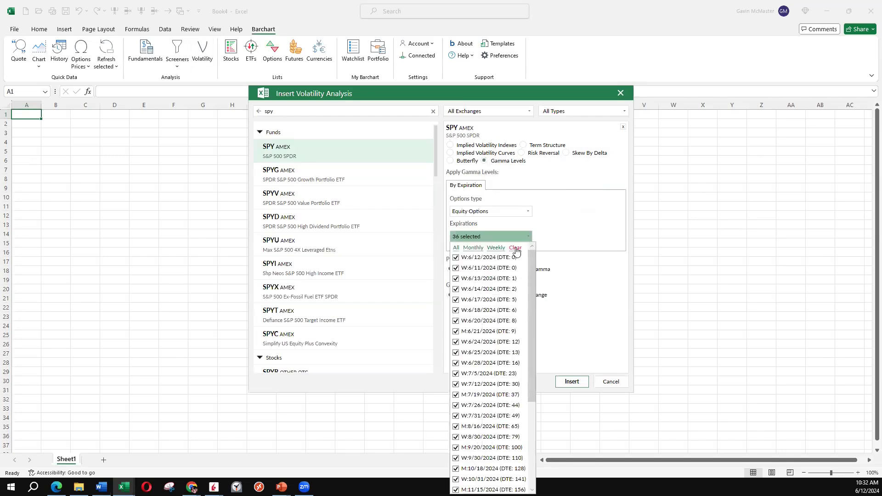
pyautogui.click(515, 248)
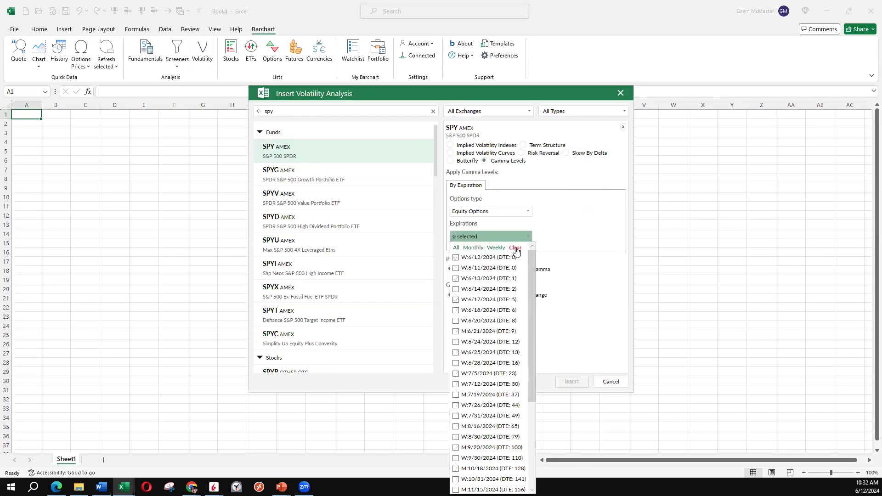
pyautogui.click(455, 331)
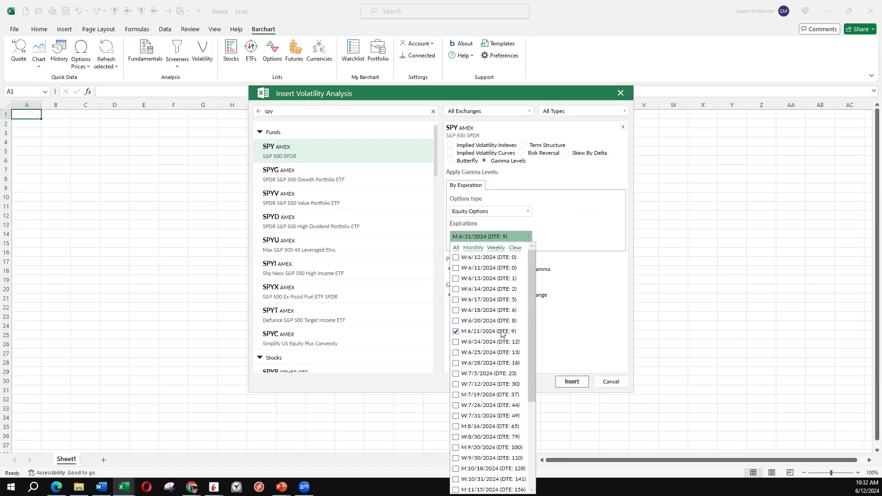
pyautogui.click(568, 383)
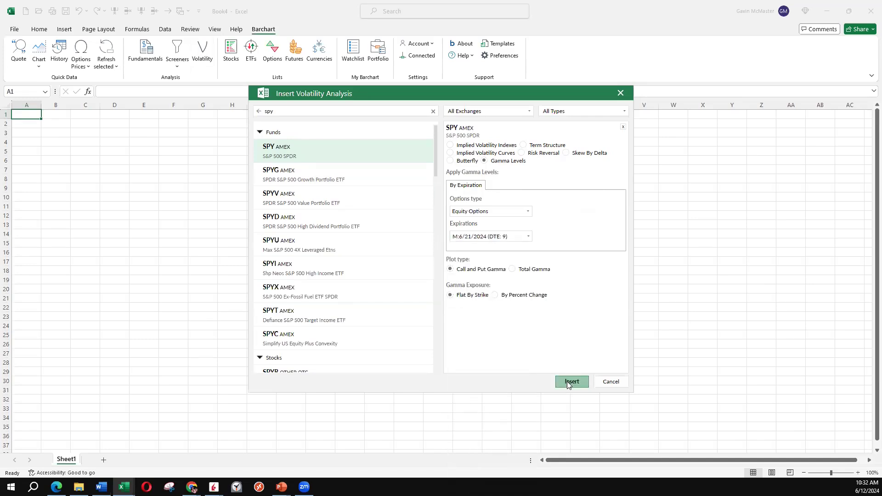
pyautogui.click(512, 269)
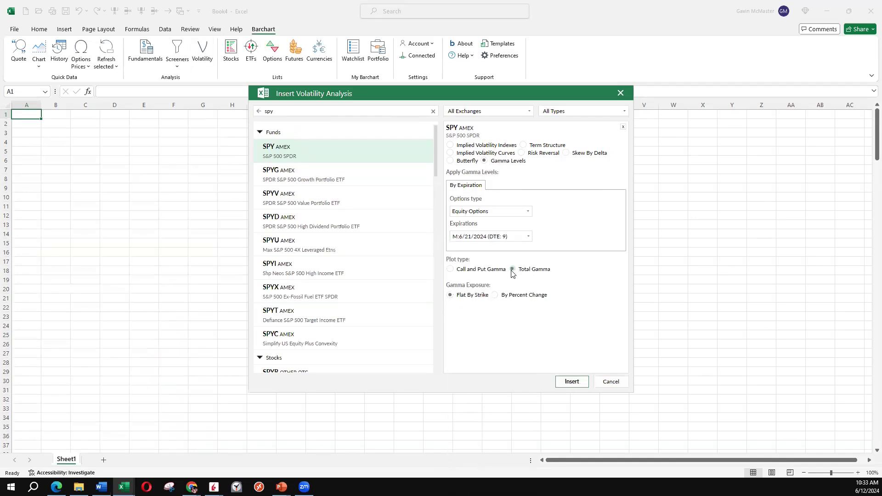
pyautogui.click(571, 381)
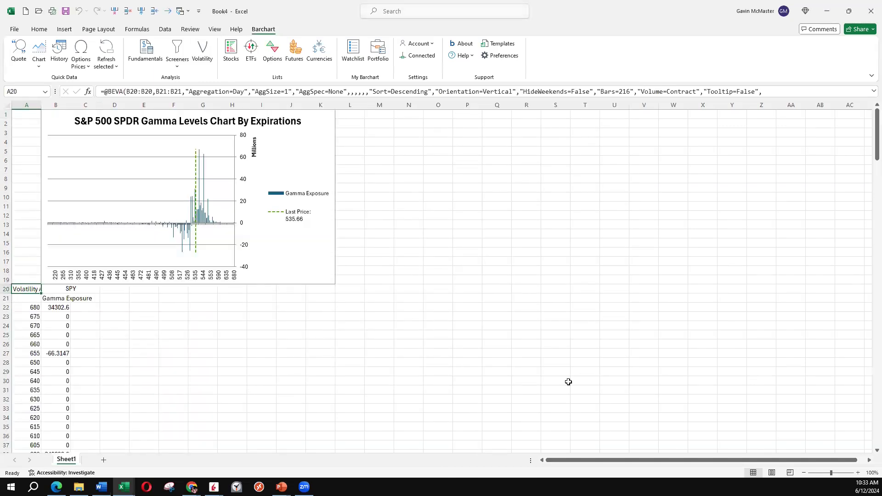
# - Enlarge the SPY gamma chart down to row 37 and move it right of the data
pyautogui.click(310, 272)
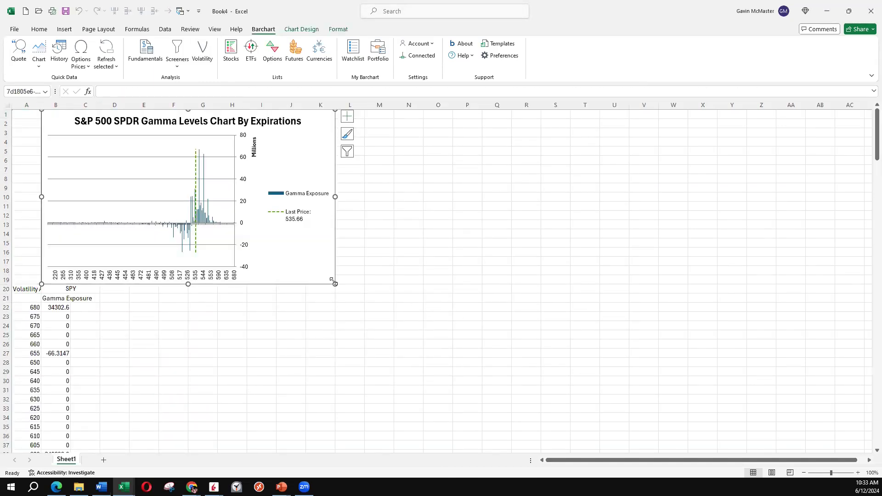
pyautogui.moveTo(333, 284); pyautogui.dragTo(564, 444)
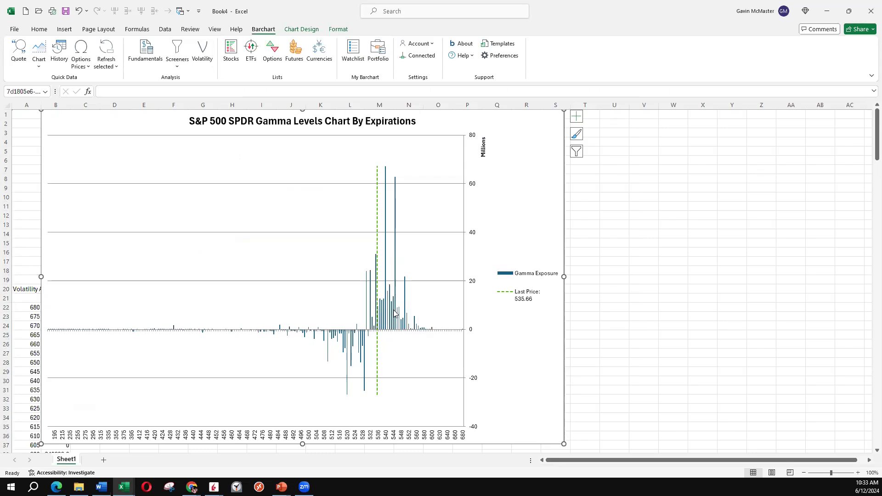
pyautogui.moveTo(518, 324); pyautogui.dragTo(617, 321)
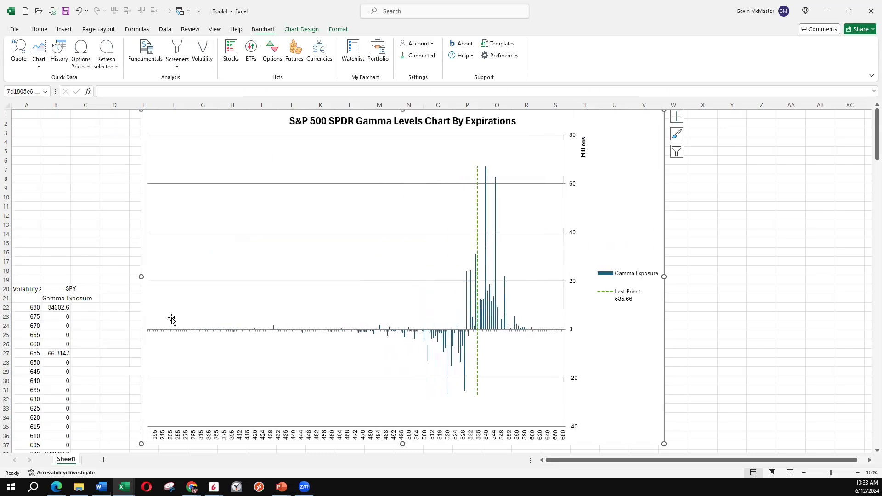
# - Select the SPY gamma values from B22 to the bottom of the column
pyautogui.click(86, 317)
pyautogui.click(72, 307)
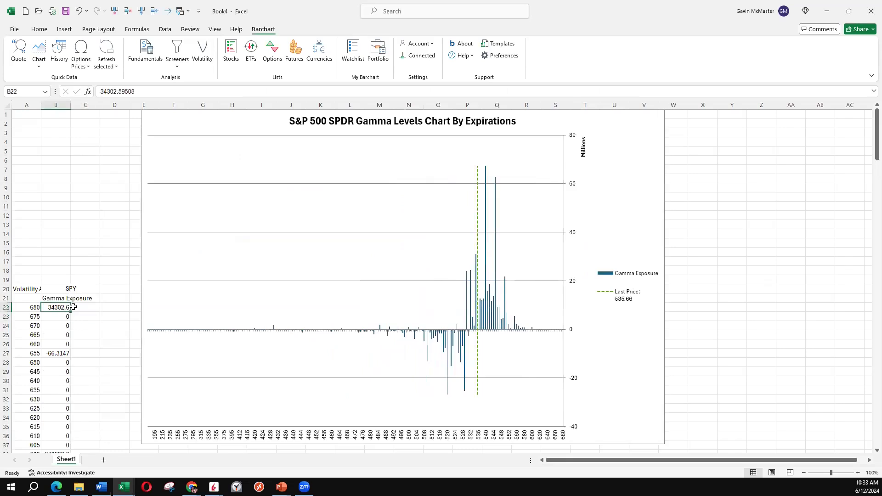
pyautogui.hotkey('ctrl', 'shift', 'Down')
# - Apply Comma Style to the selected SPY gamma values in B22:B237
pyautogui.click(39, 31)
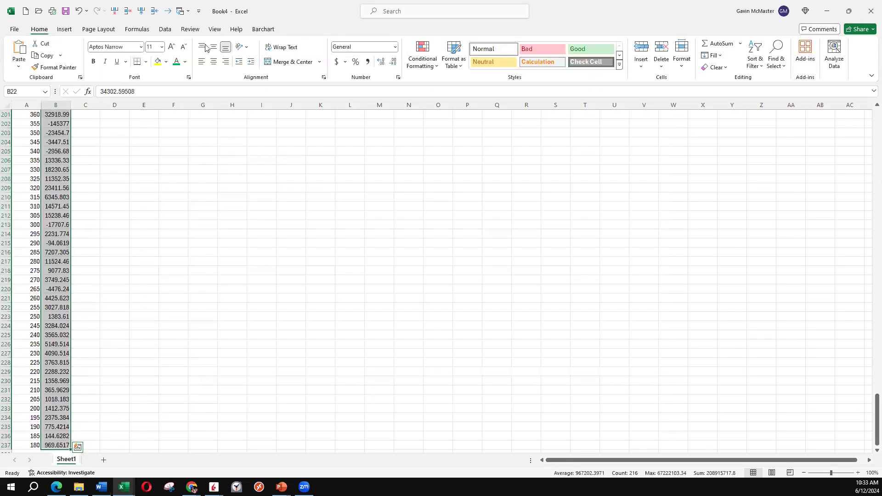
pyautogui.click(367, 62)
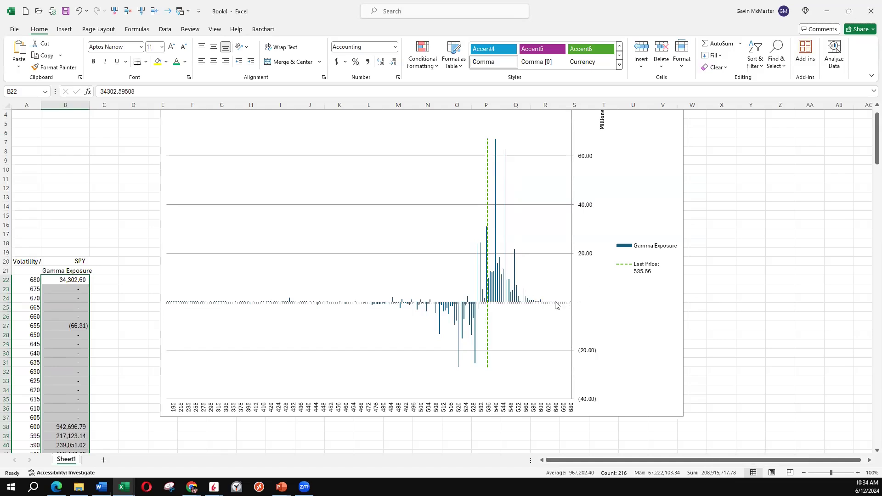
# - Delete the rows for strikes 680 through 560 at the top of the data
pyautogui.click(727, 316)
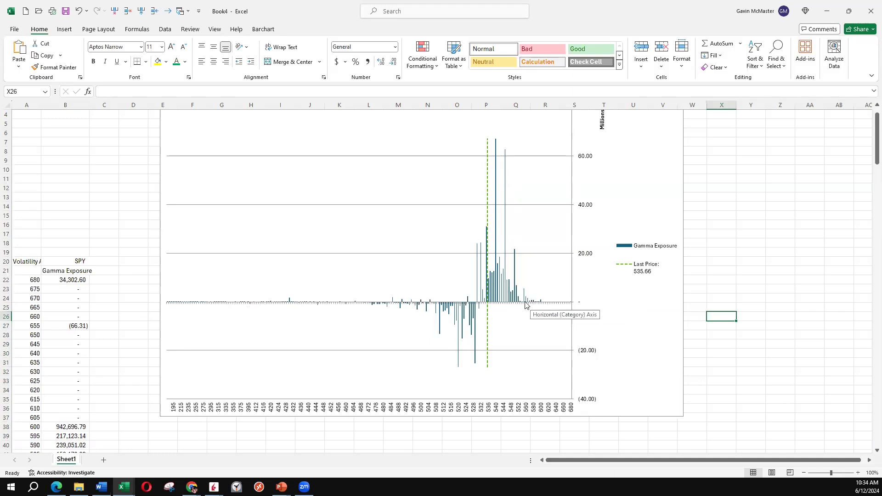
pyautogui.moveTo(41, 278); pyautogui.dragTo(68, 316)
pyautogui.scroll(-3, 69, 316)
pyautogui.keyDown('shift'); pyautogui.click(62, 418); pyautogui.keyUp('shift')
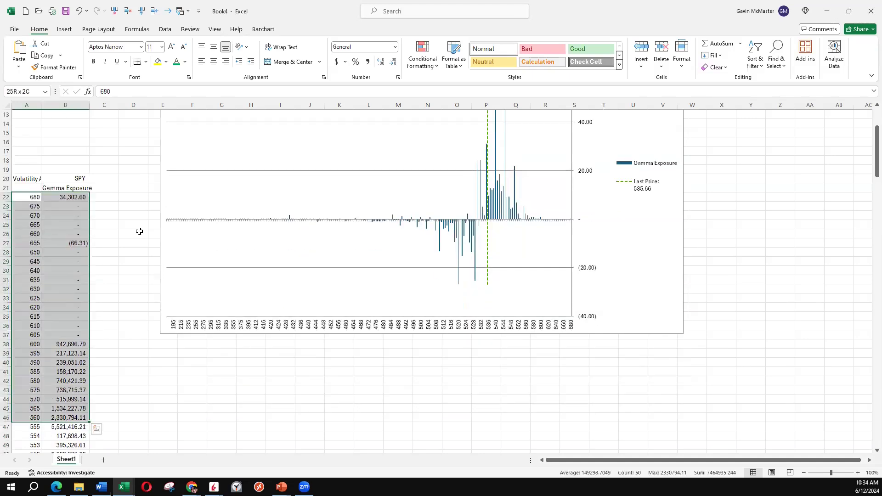
pyautogui.click(128, 11)
pyautogui.scroll(4, 397, 253)
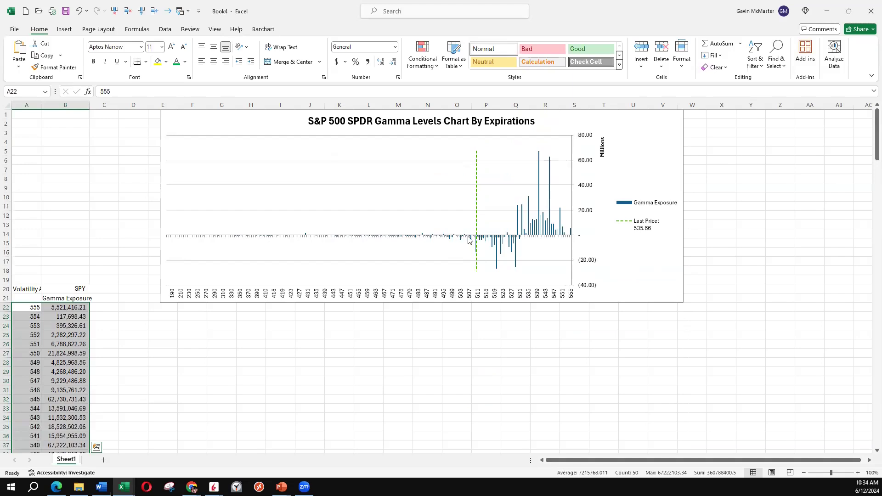
# - Clear the strikes from 505 downward so only strikes 555 to 506 remain
pyautogui.scroll(-8, 69, 331)
pyautogui.scroll(-8, 52, 331)
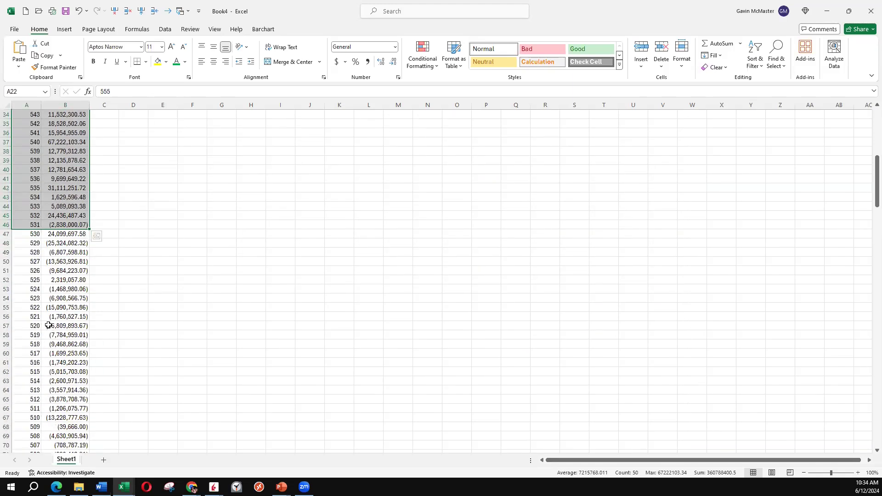
pyautogui.moveTo(37, 327); pyautogui.dragTo(59, 327)
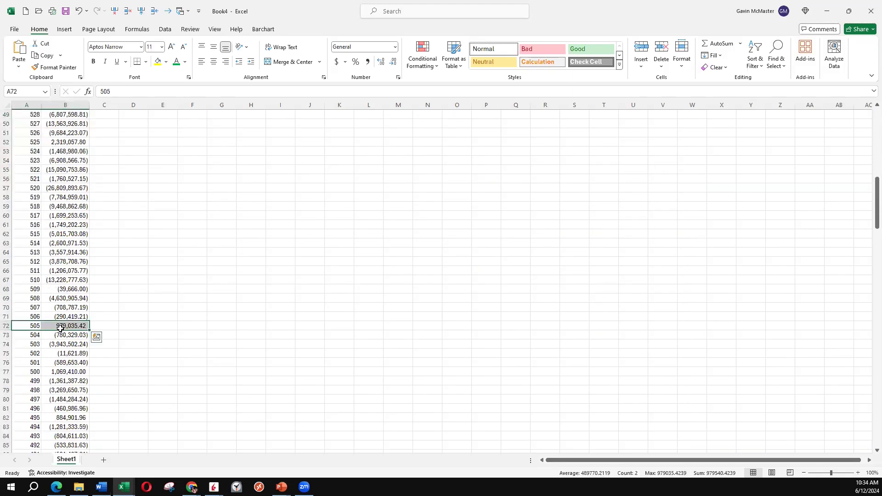
pyautogui.hotkey('ctrl', 'shift', 'Down')
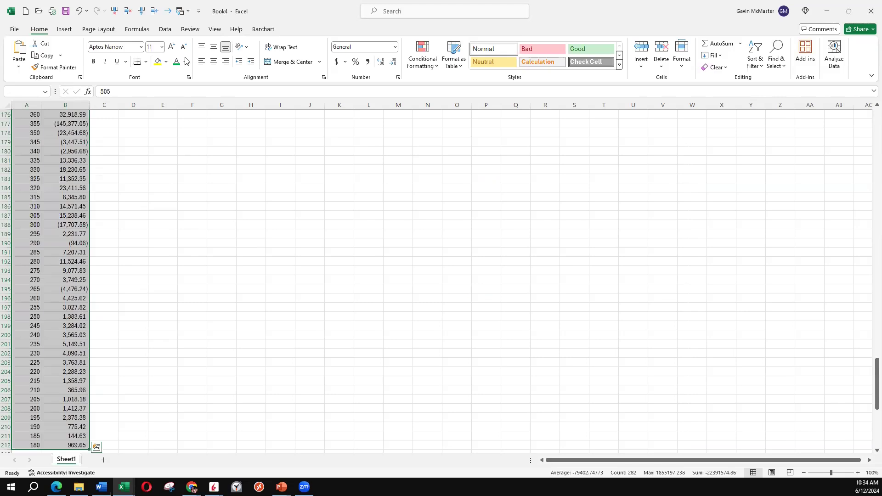
pyautogui.click(128, 11)
pyautogui.scroll(15, 195, 241)
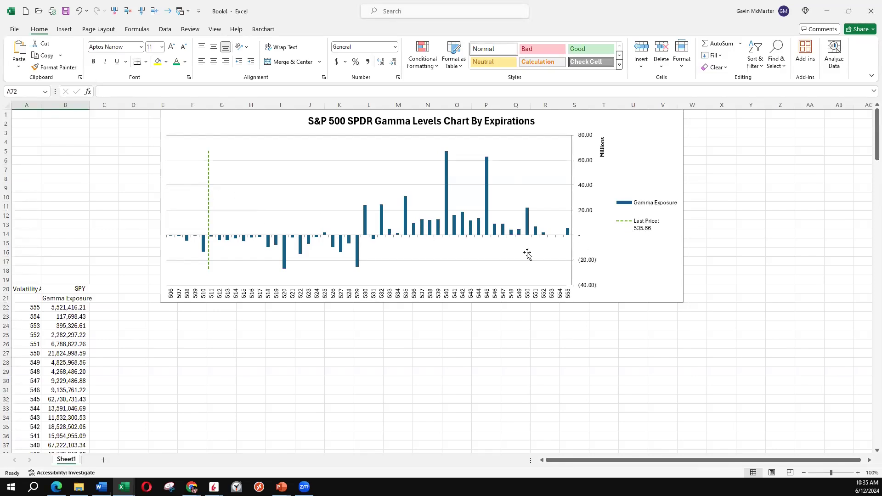
# - On a new Sheet2, insert a Barchart total gamma levels chart for AAPL across all 20 expirations
pyautogui.moveTo(403, 212)
pyautogui.moveTo(446, 197)
pyautogui.moveTo(488, 205)
pyautogui.hotkey('shift', 'F11')
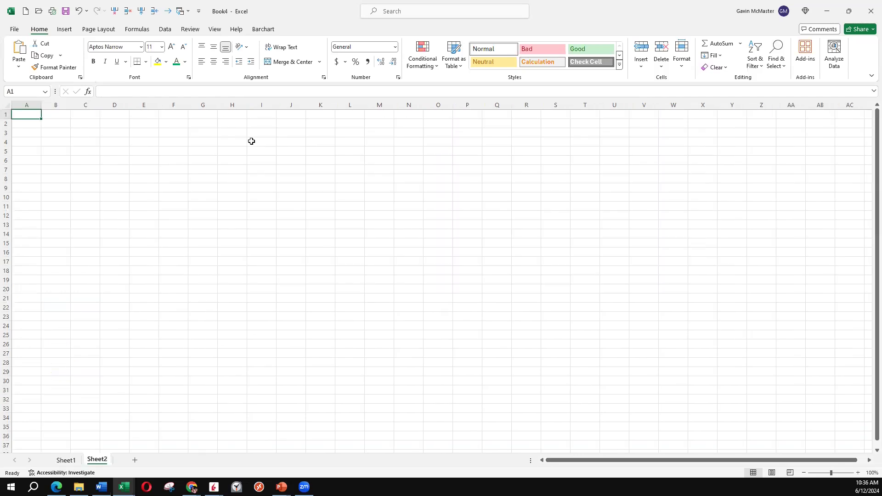
pyautogui.click(263, 30)
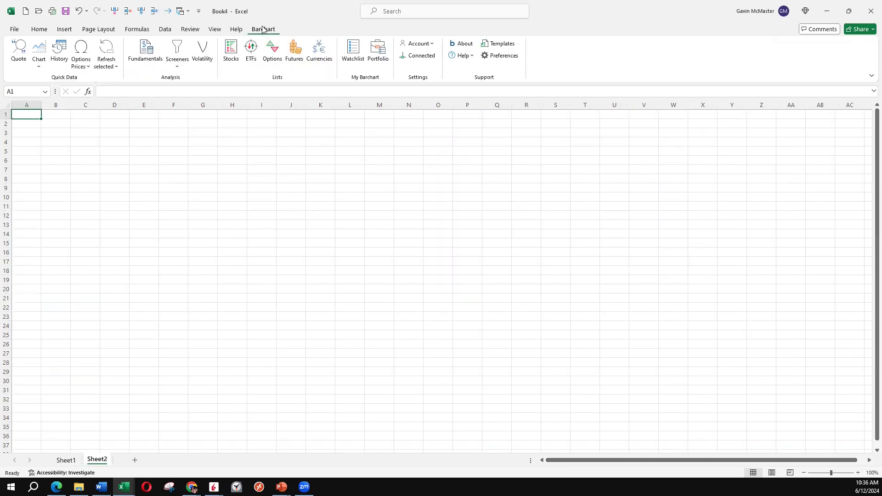
pyautogui.click(205, 56)
pyautogui.click(281, 111)
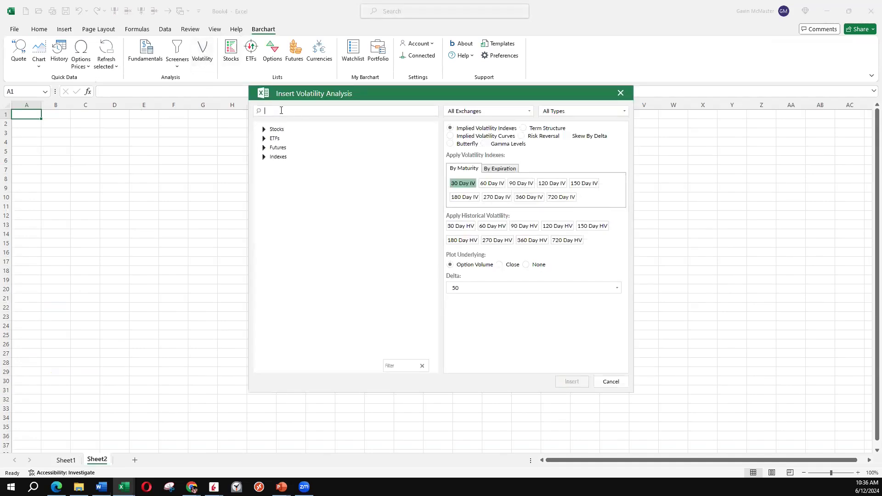
pyautogui.write('aapl')
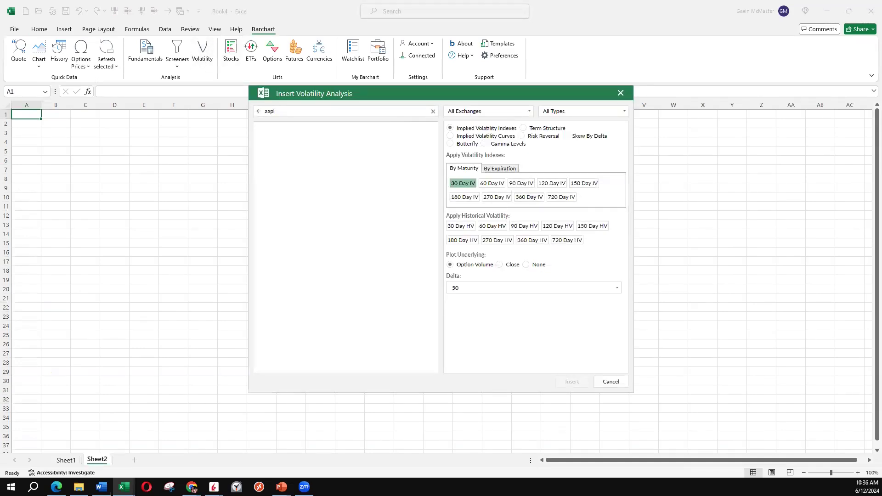
pyautogui.click(349, 149)
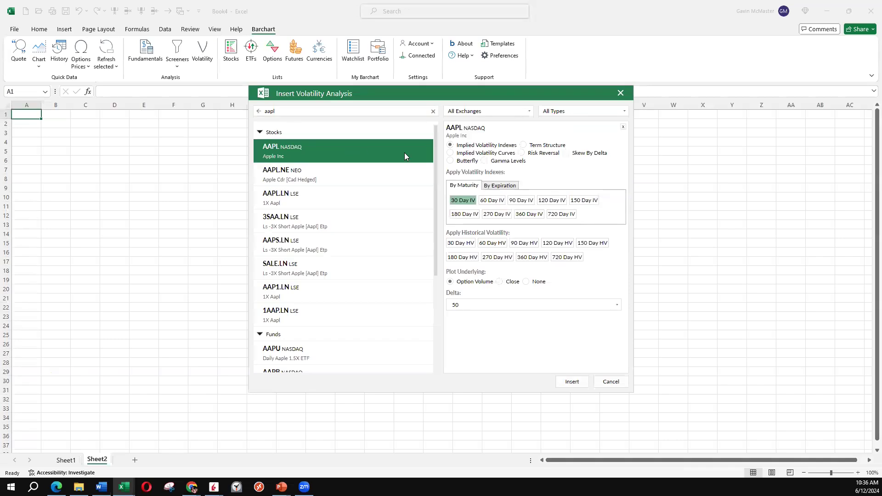
pyautogui.click(500, 162)
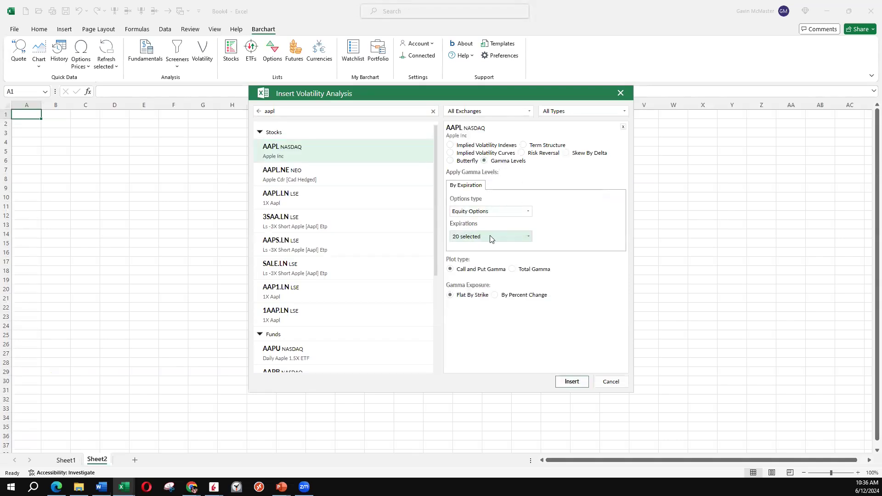
pyautogui.click(512, 269)
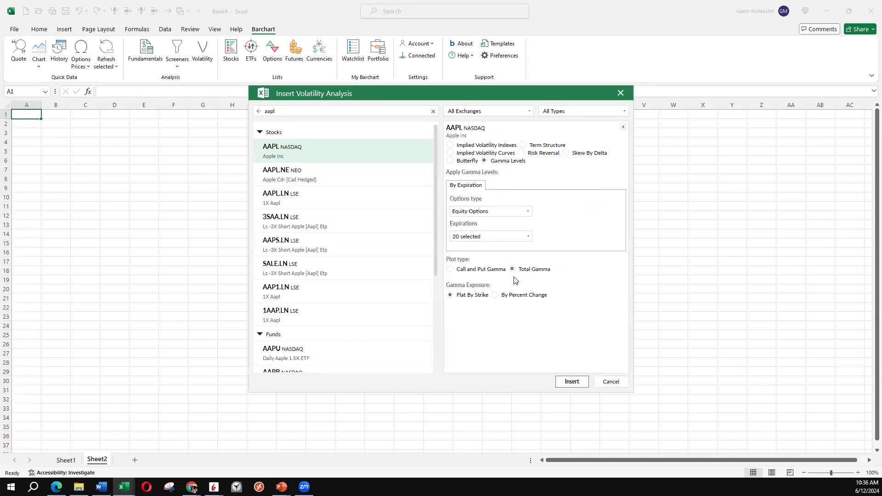
pyautogui.click(569, 382)
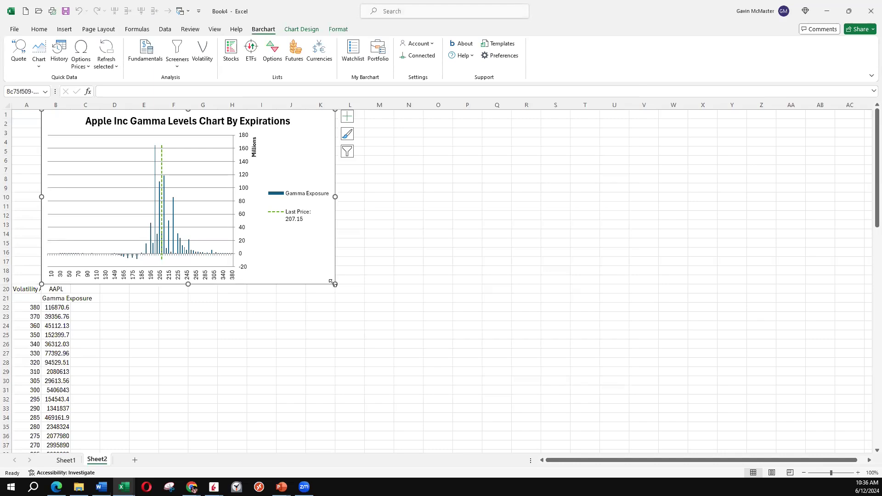
# - Enlarge the Apple gamma chart and move it right, beside the AAPL data column
pyautogui.moveTo(335, 283); pyautogui.dragTo(650, 434)
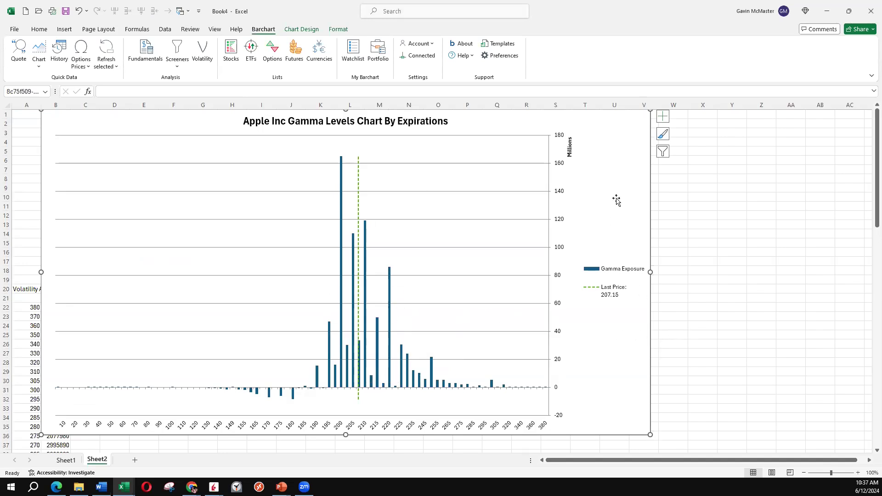
pyautogui.moveTo(616, 200); pyautogui.dragTo(730, 201)
# - Format the 82 AAPL gamma values in B22:B103 with Comma Style
pyautogui.click(62, 309)
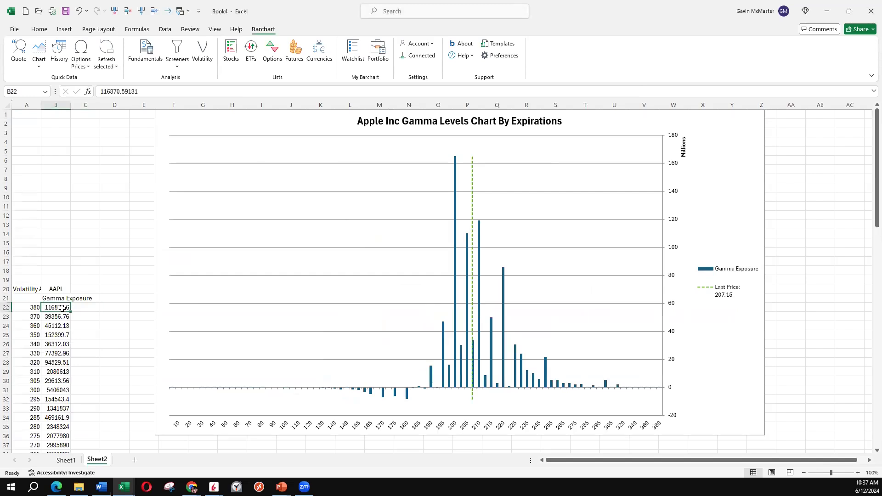
pyautogui.hotkey('ctrl', 'shift', 'Down')
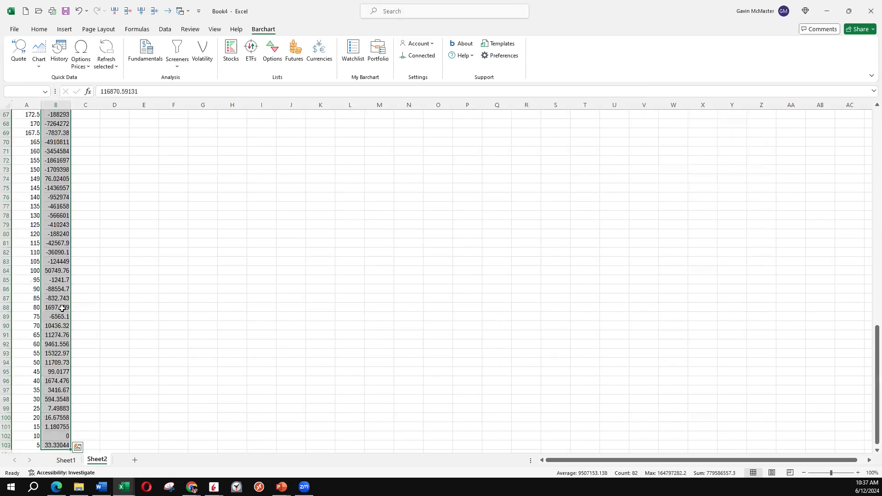
pyautogui.click(39, 29)
pyautogui.click(367, 62)
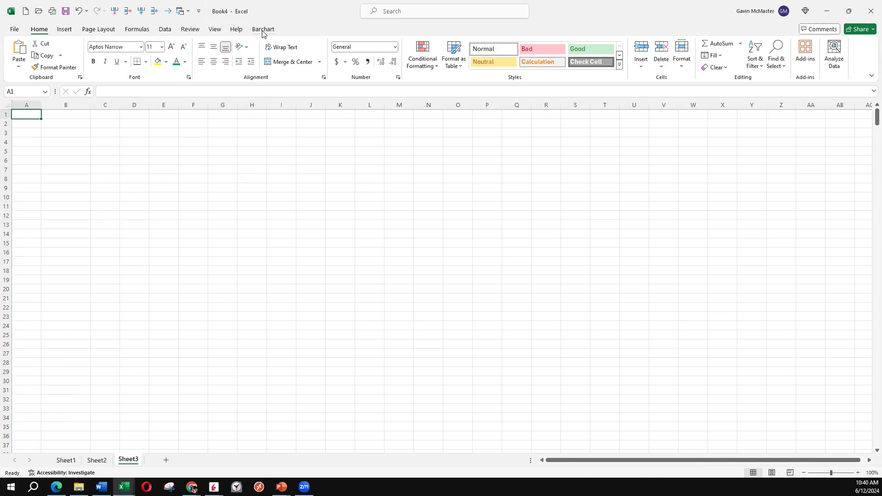
# - On Sheet3, insert a Barchart total gamma levels analysis for NVDA across 21 expirations
pyautogui.click(262, 29)
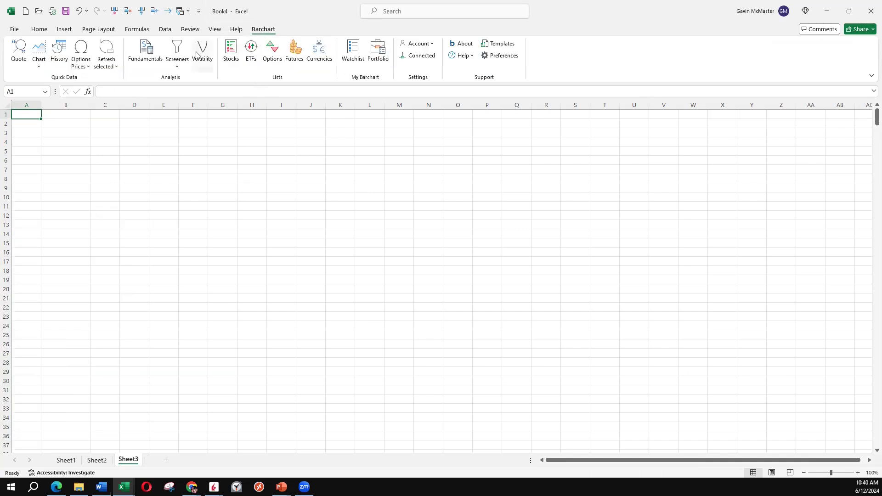
pyautogui.click(197, 54)
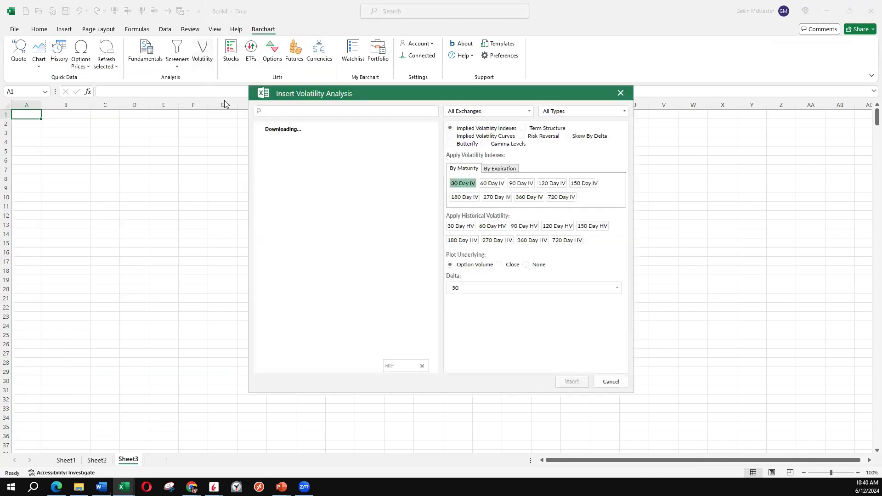
pyautogui.click(283, 111)
pyautogui.write('nvda')
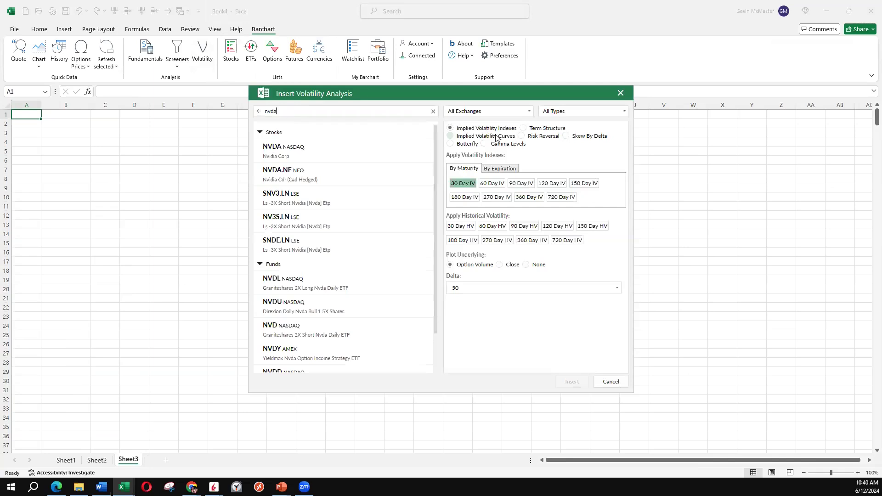
pyautogui.click(506, 144)
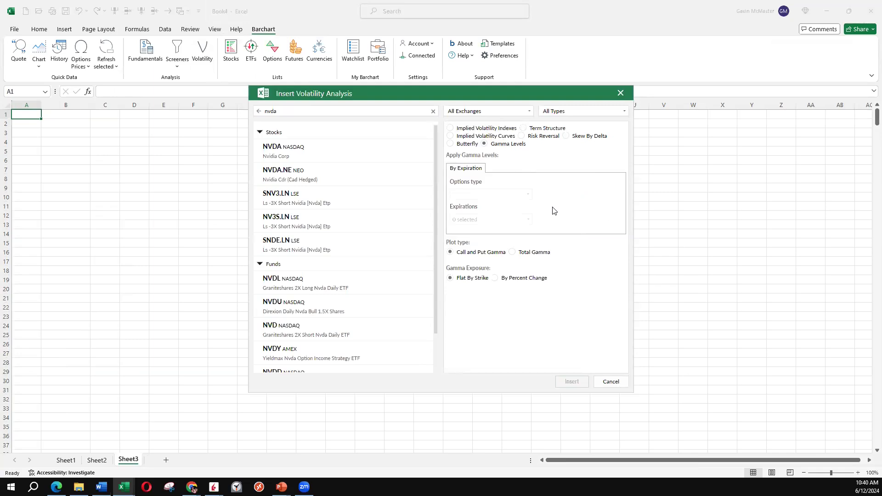
pyautogui.click(304, 150)
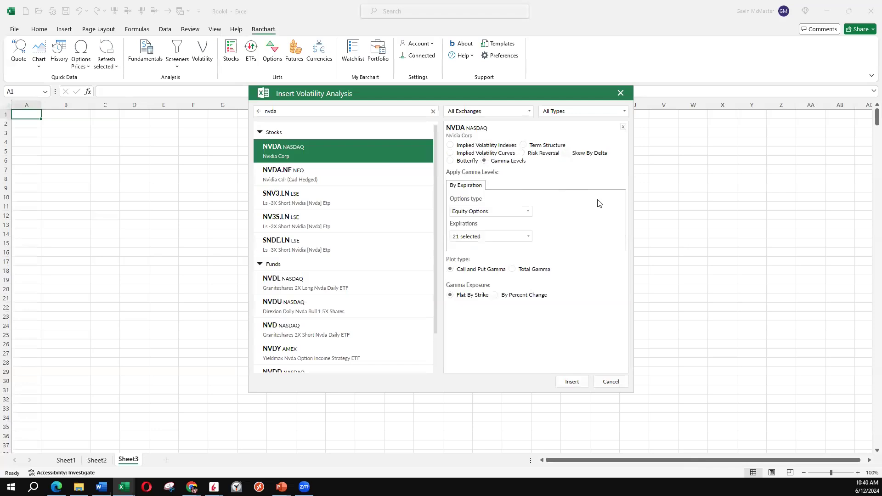
pyautogui.click(527, 271)
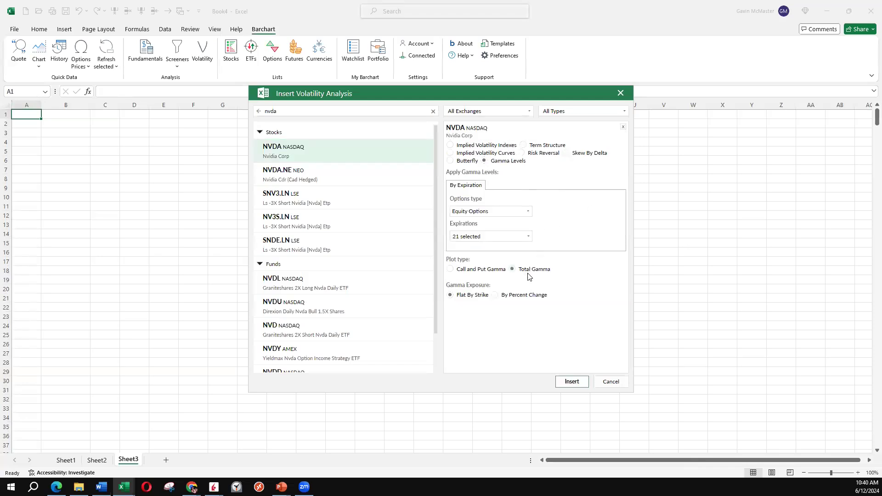
pyautogui.click(571, 382)
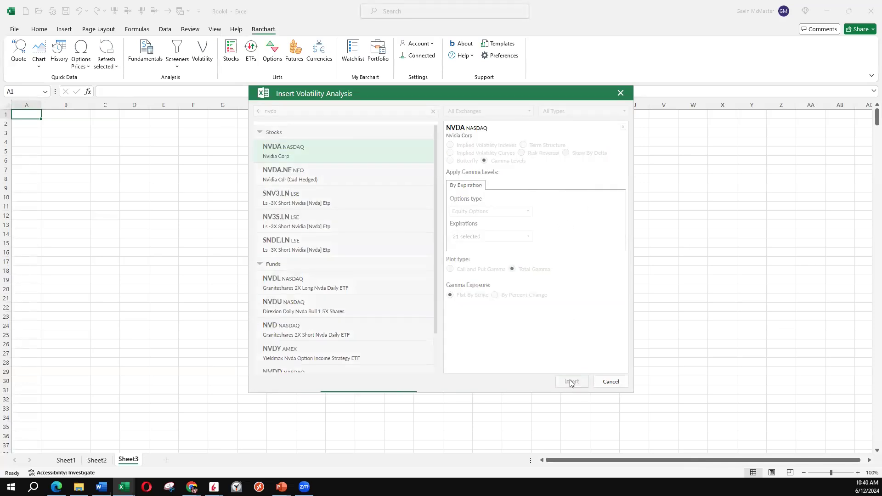
# - Enlarge the Nvidia gamma chart and comma-format the NVDA gamma values in B22:B723
pyautogui.moveTo(571, 383); pyautogui.dragTo(668, 448)
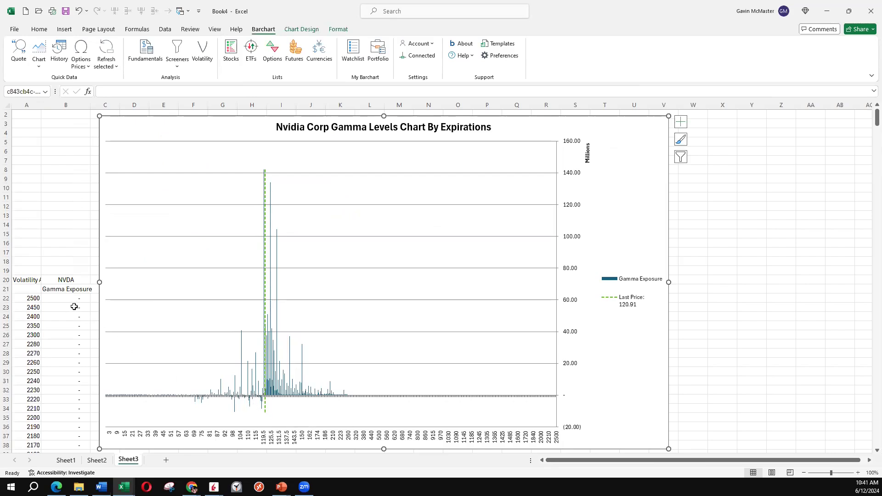
pyautogui.click(64, 295)
pyautogui.hotkey('ctrl', 'shift', 'Down')
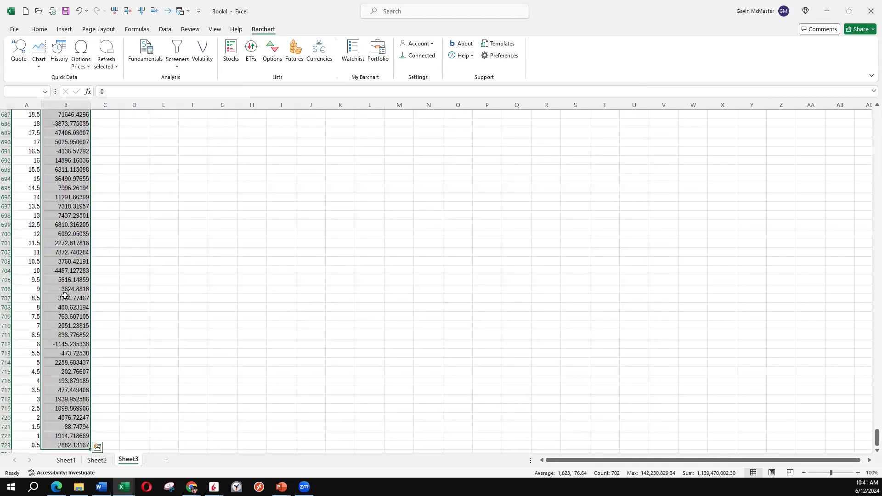
pyautogui.click(40, 32)
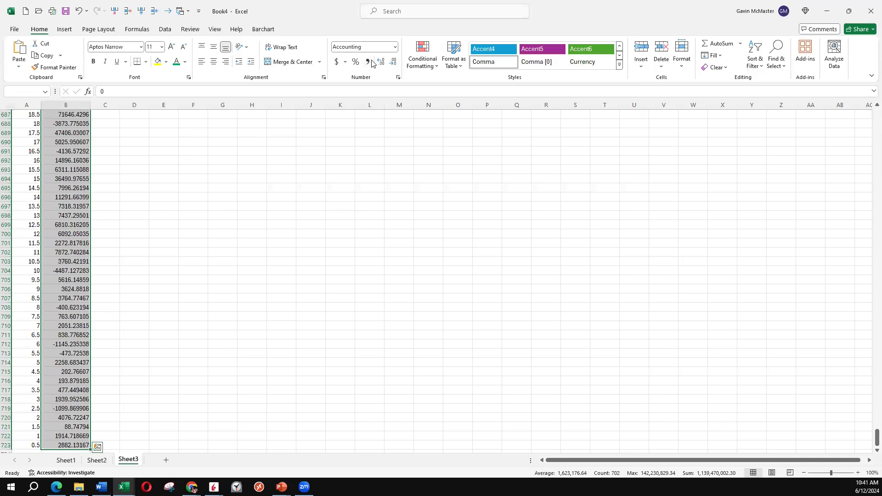
pyautogui.hotkey('ctrl', 'BackSpace')
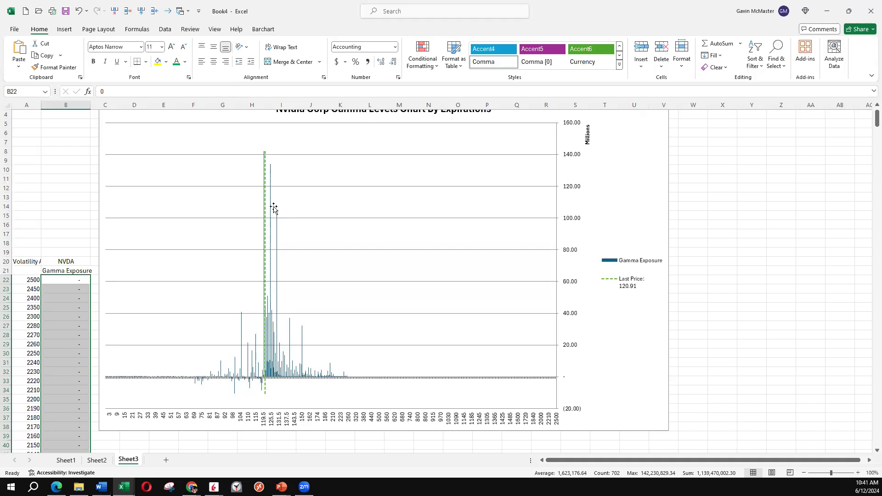
pyautogui.moveTo(271, 213)
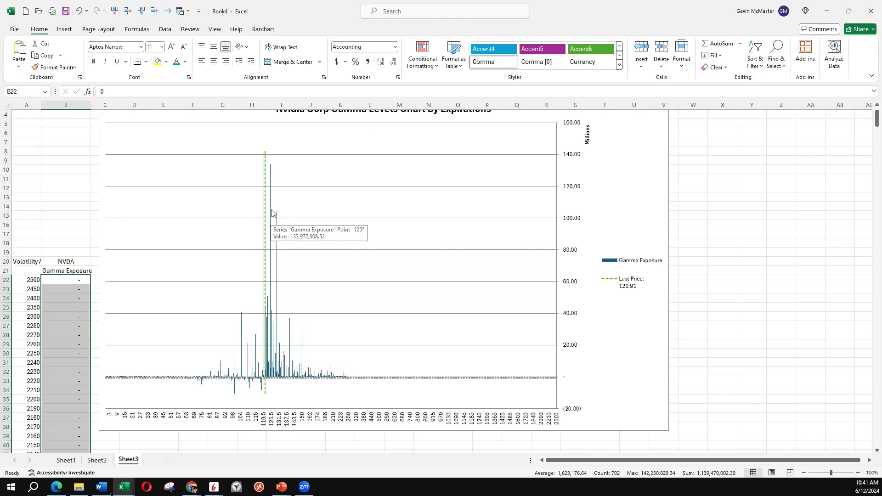